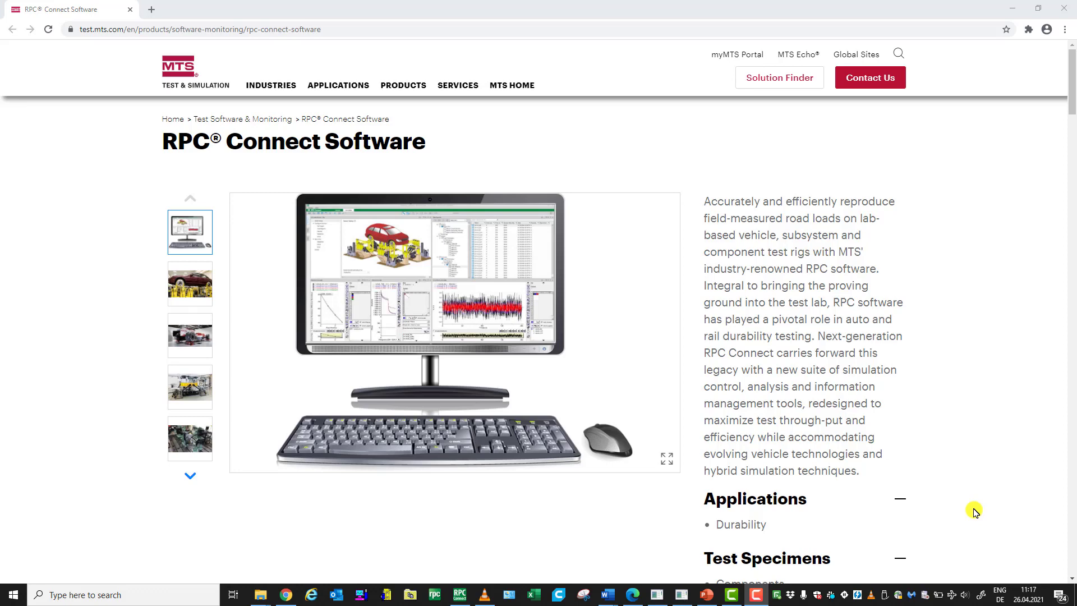
Go to the MTS Training page and highlight the Classroom & Onsite Training heading
left_click(472, 100)
mouse_move(258, 168)
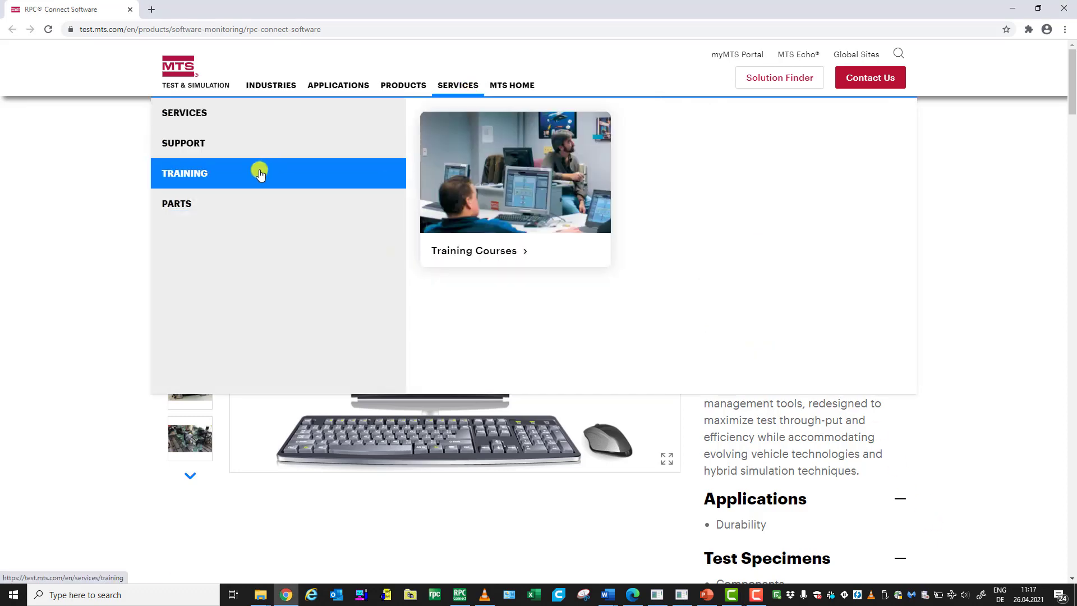
left_click(222, 176)
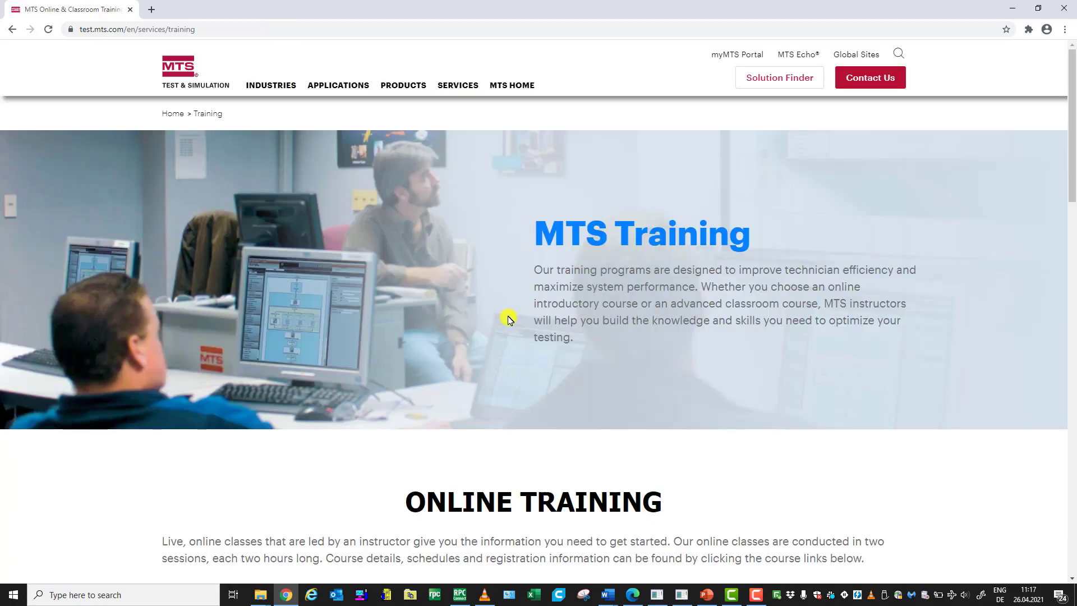
scroll(509, 317, "down", 4)
scroll(509, 318, "down", 11)
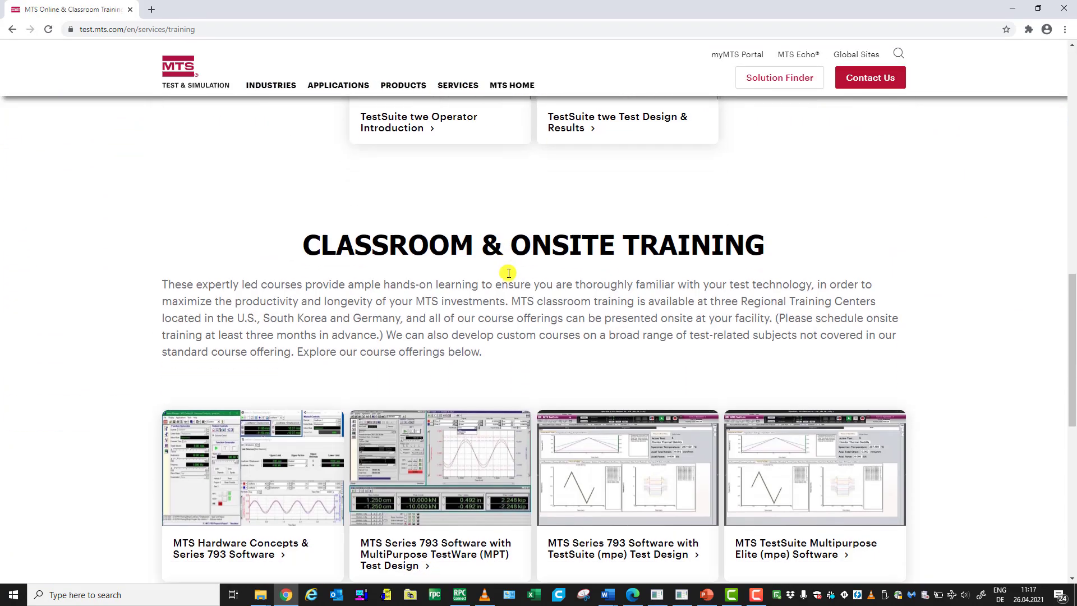
left_click_drag(298, 204, 765, 215)
Expand the Test Stage specification, highlight 'Efficient remapping of drive files', then switch to PowerPoint
scroll(752, 269, "down", 9)
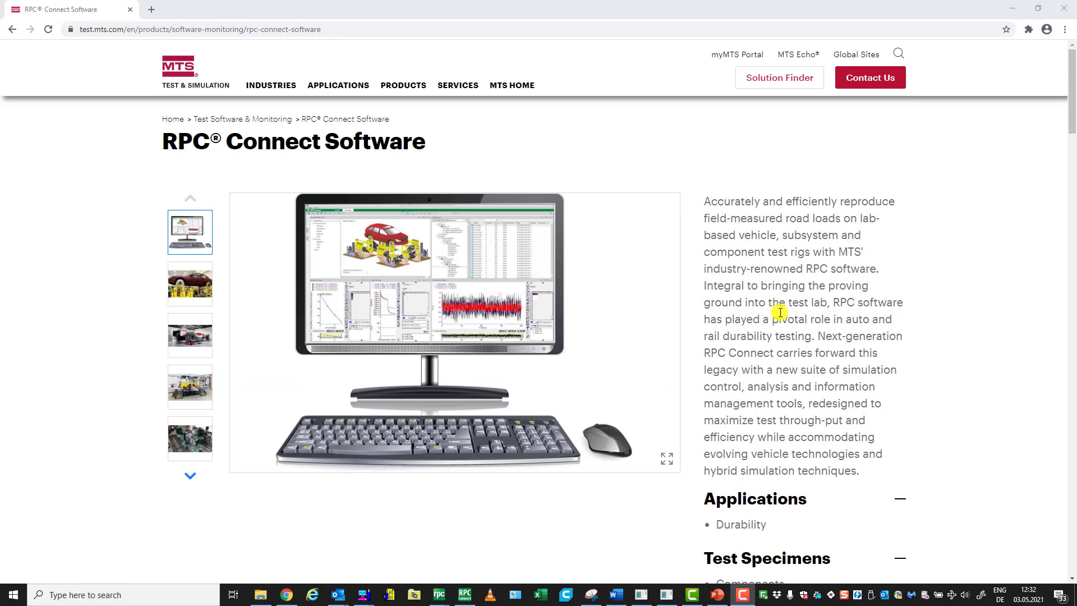
scroll(776, 308, "down", 12)
scroll(594, 332, "down", 10)
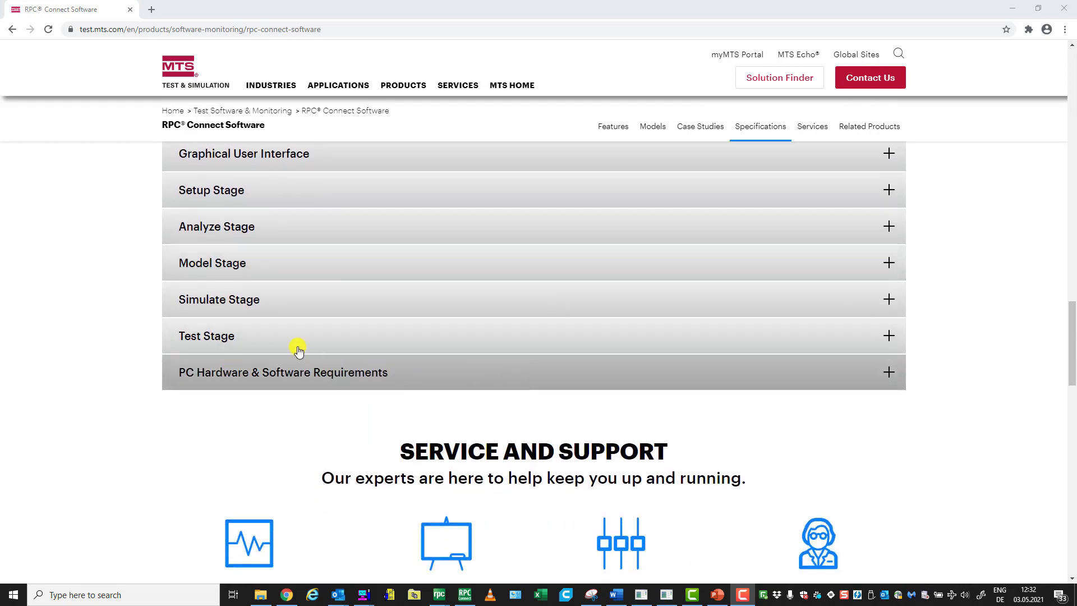
left_click(276, 335)
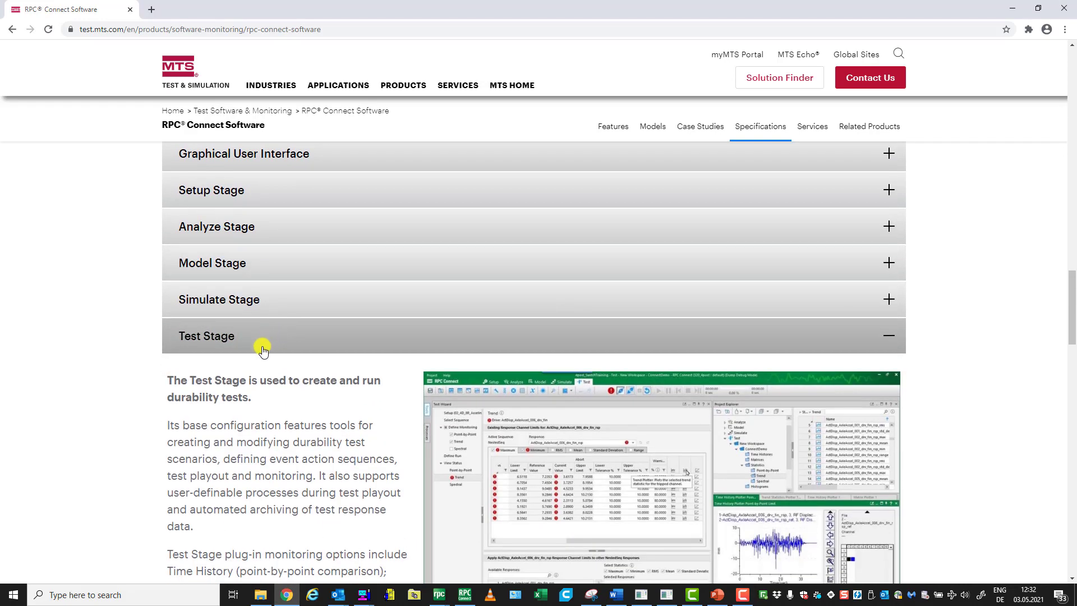
scroll(264, 348, "down", 4)
scroll(270, 365, "up", 1)
scroll(263, 398, "down", 1)
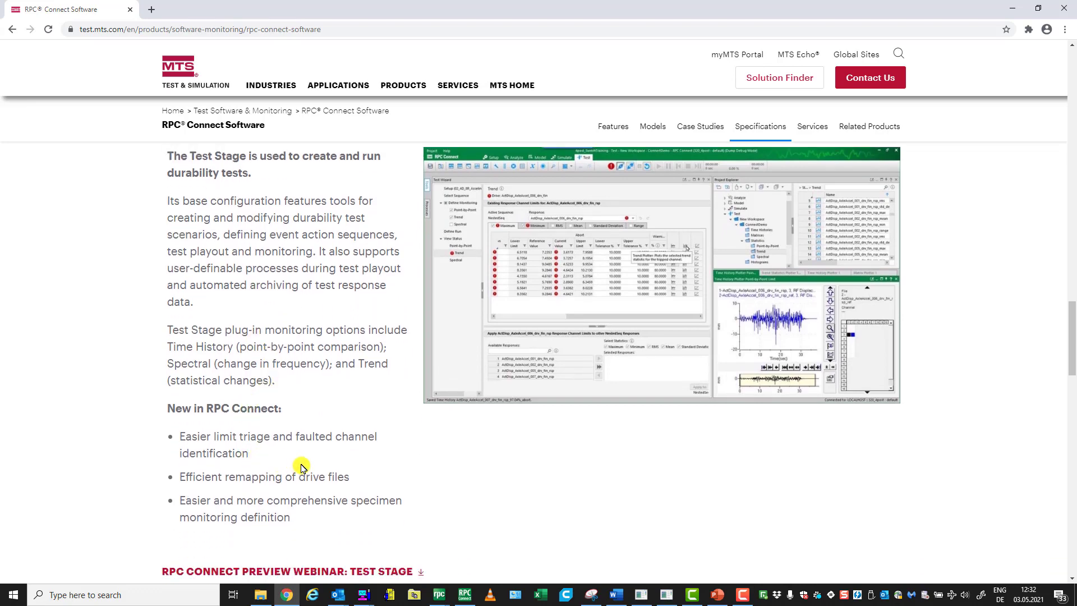
left_click_drag(360, 477, 172, 477)
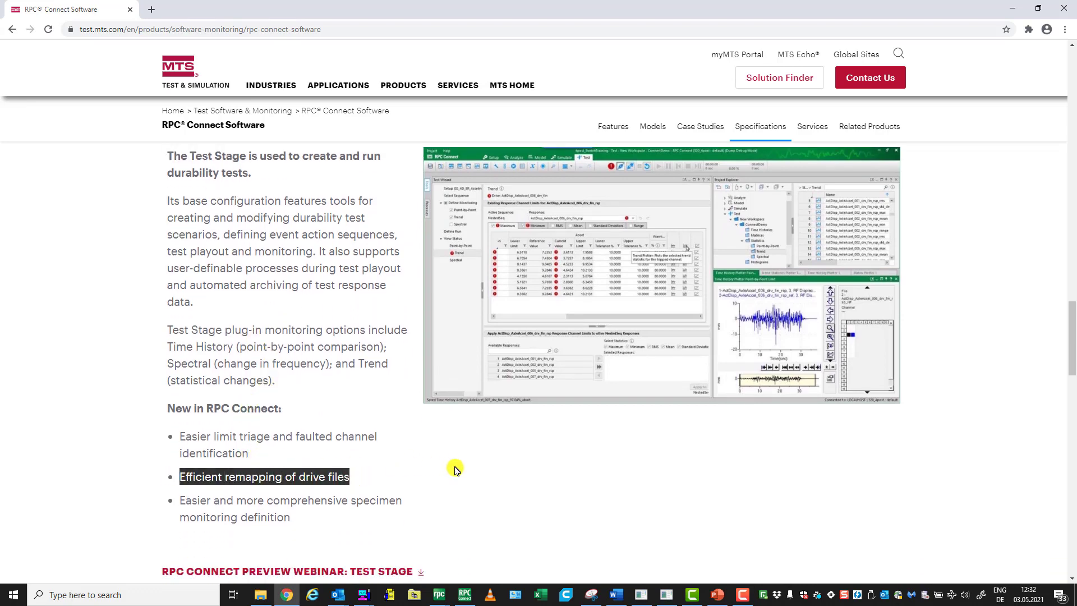
left_click(717, 594)
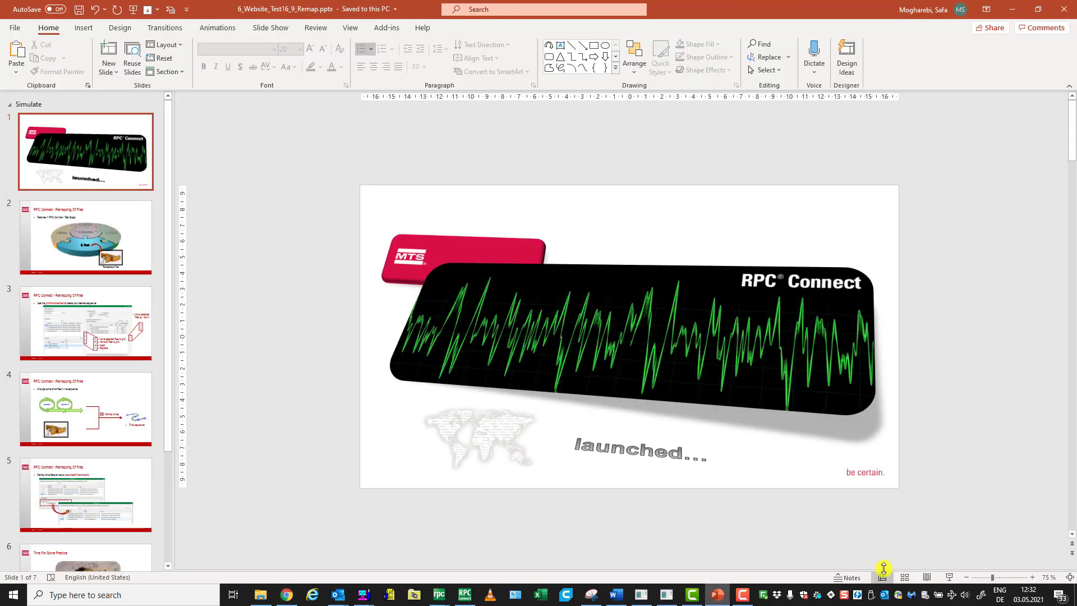
Start the slideshow and advance to slide 2, 'RPC Connect - Remapping Of Files'
left_click(947, 576)
left_click(906, 557)
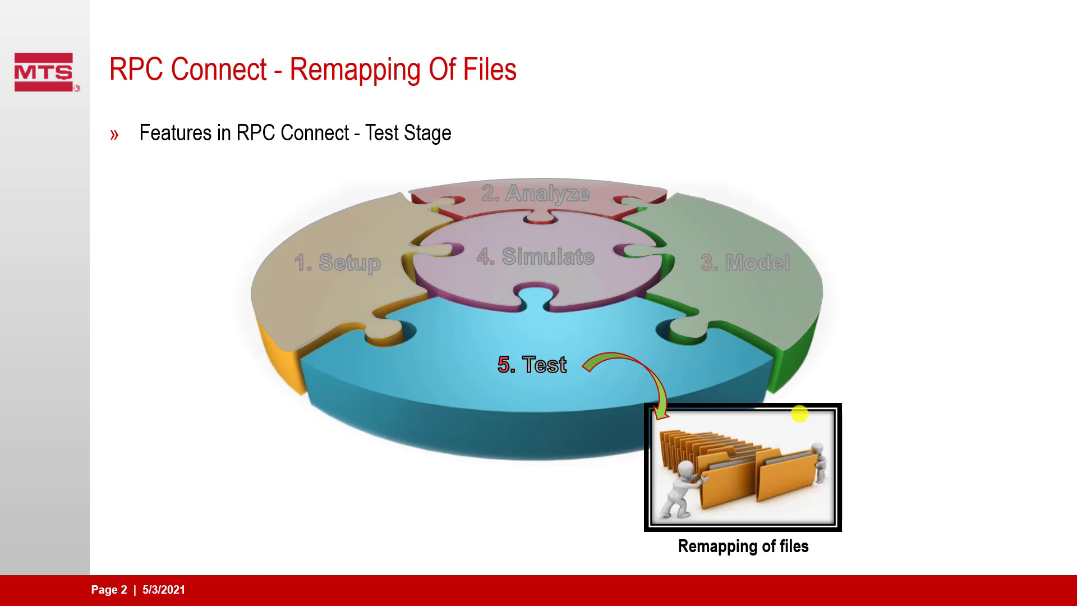
Advance past the grid functionalities slide to slide 4, 'Change some drive files in the sequence'
left_click(799, 409)
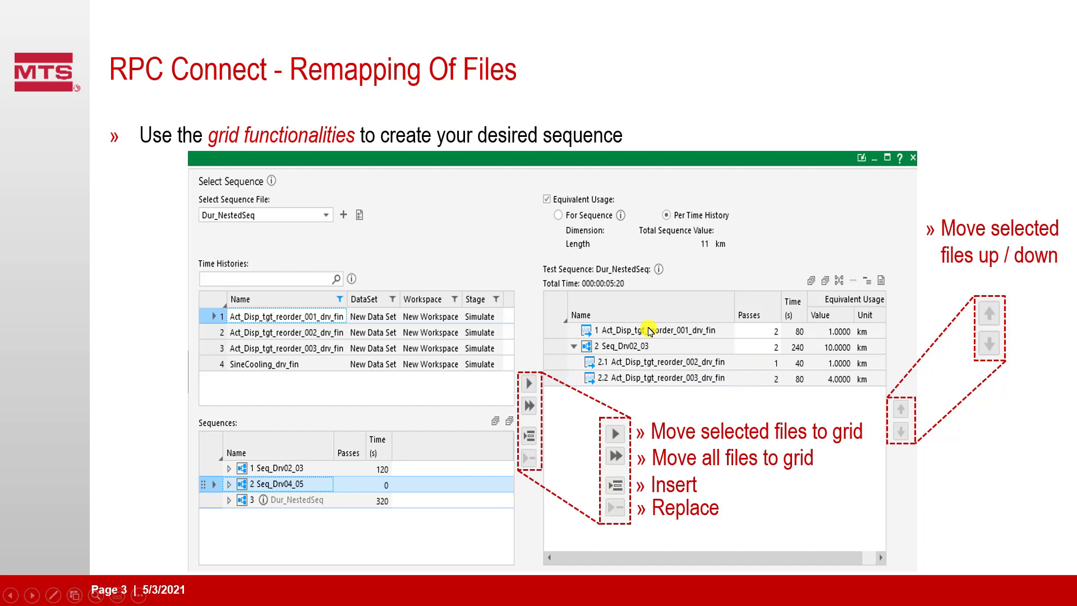
left_click(667, 413)
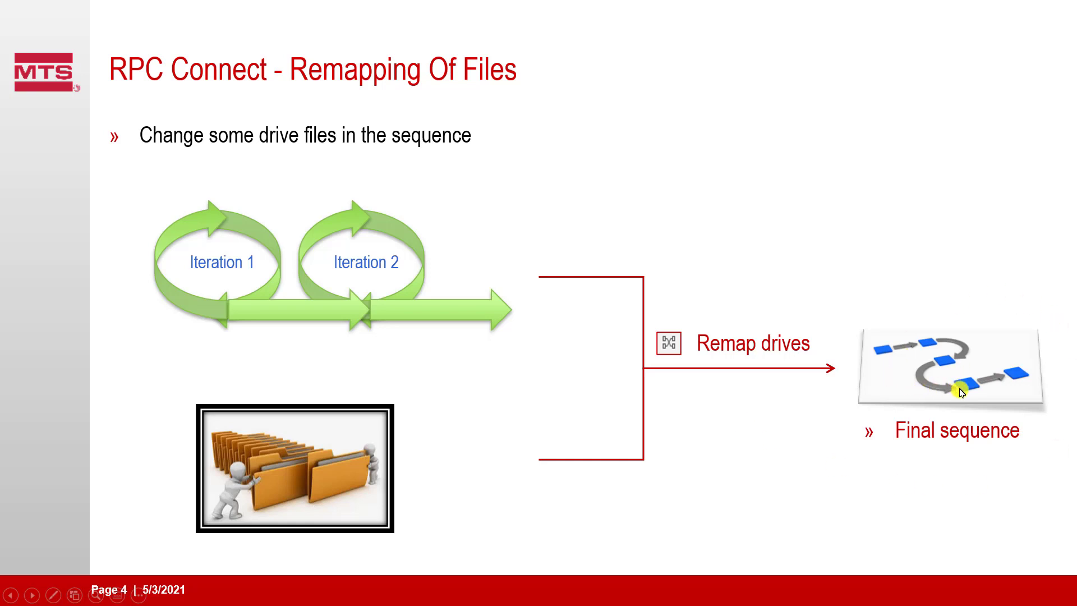
Advance past the auto-match slide to slide 6, 'Time For Some Practice'
left_click(932, 383)
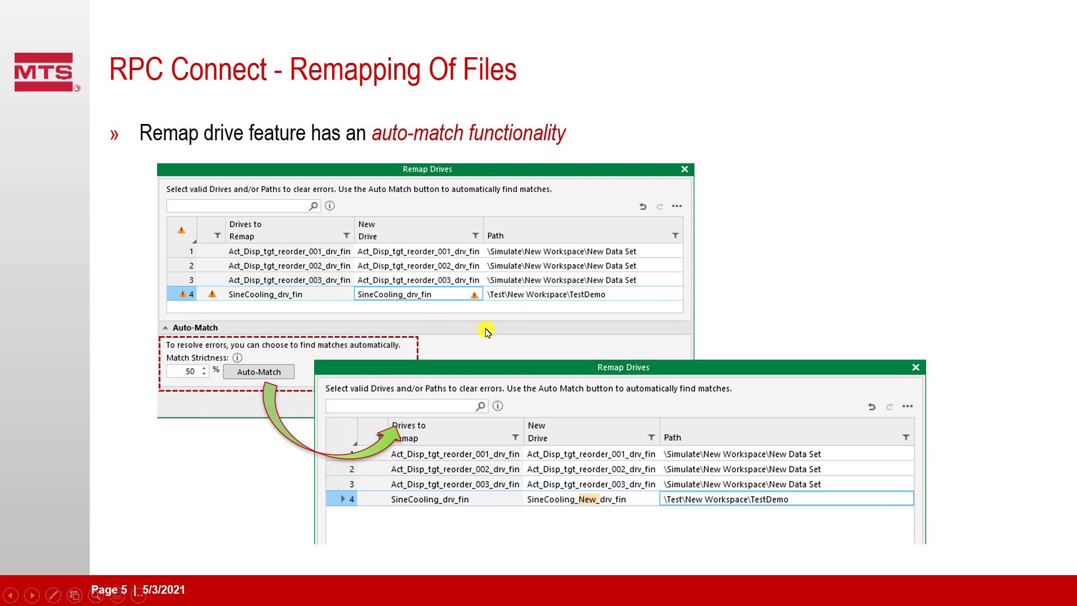
key("Right")
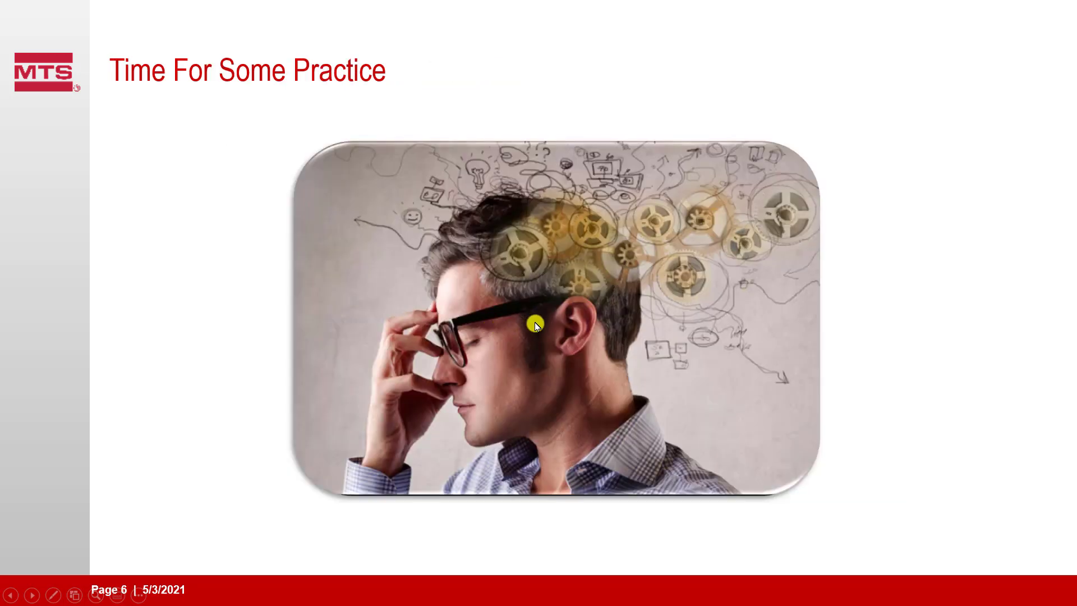
Exit the slideshow and bring up RPC Connect's Test Wizard showing Sequence_1
key("Escape")
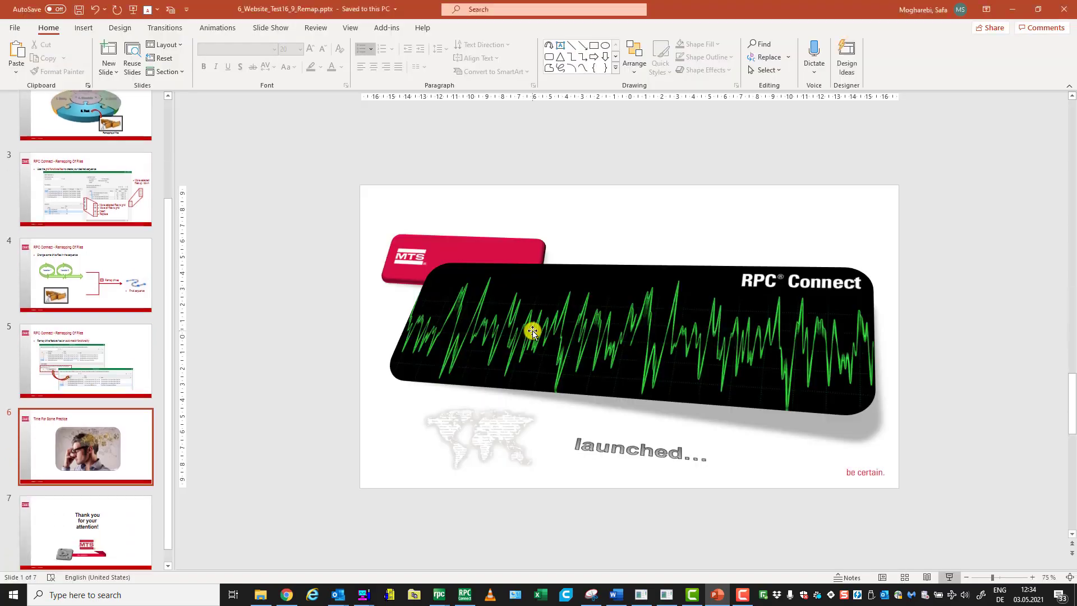
left_click(470, 590)
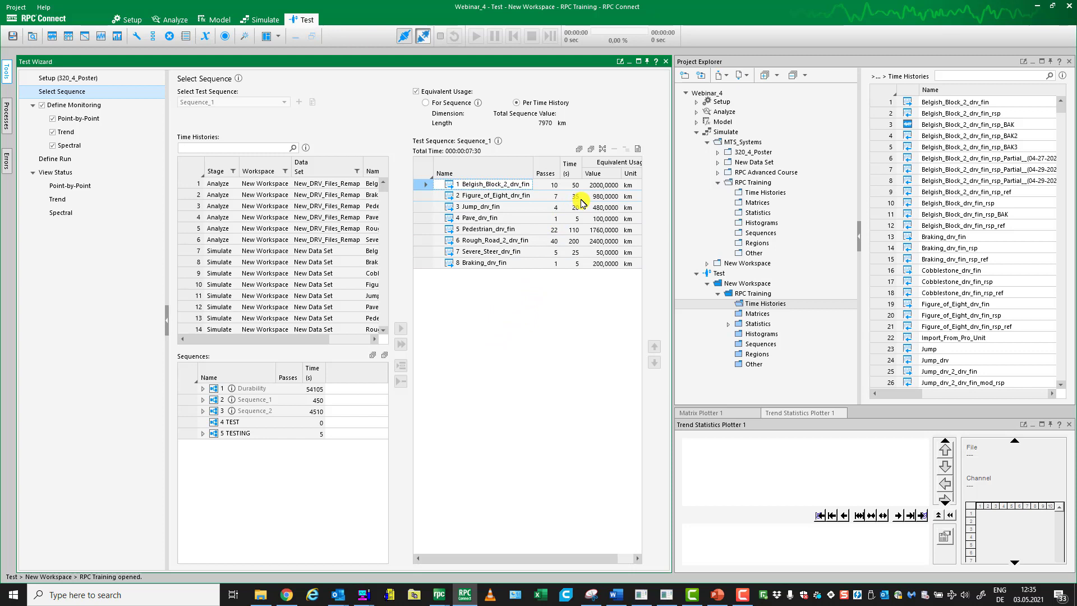
Select New_DRV_Files_Remap under Analyze > New Workspace and open Remap Drives for Sequence_1
left_click(697, 112)
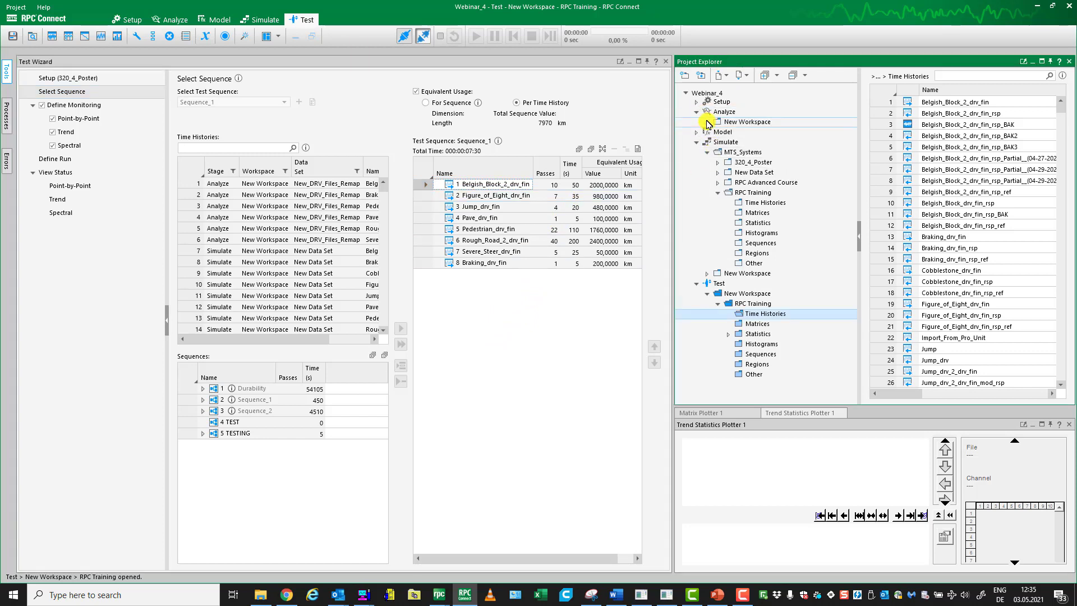
left_click(707, 121)
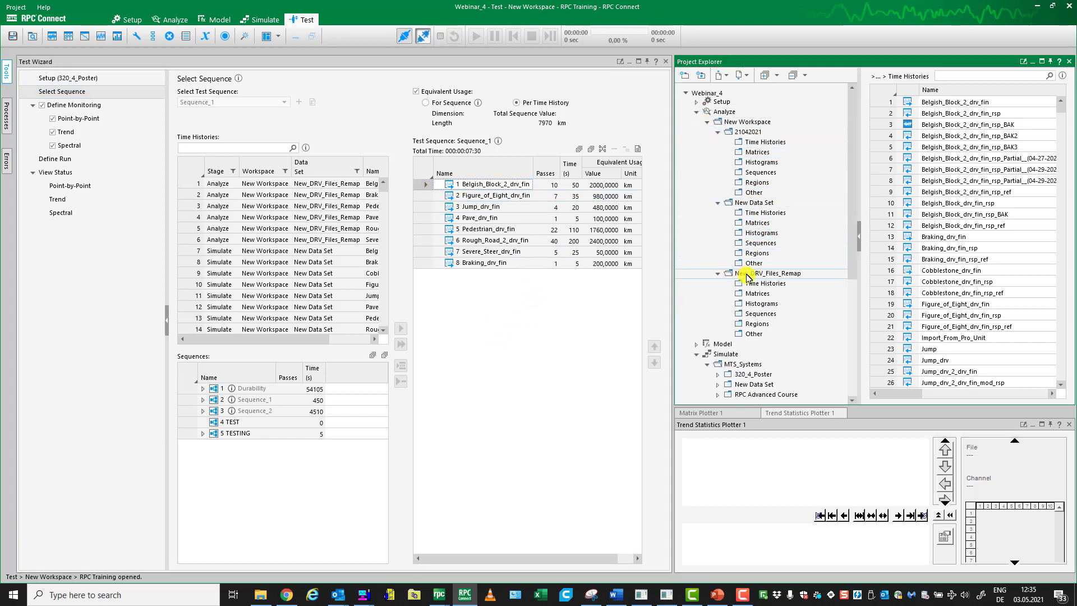
left_click(788, 275)
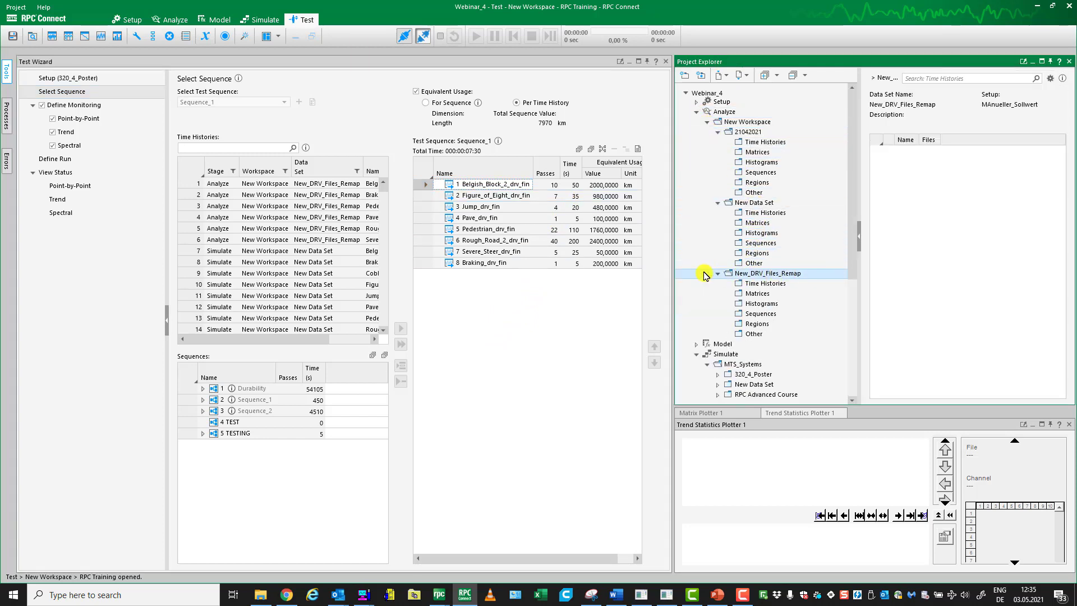
left_click(604, 151)
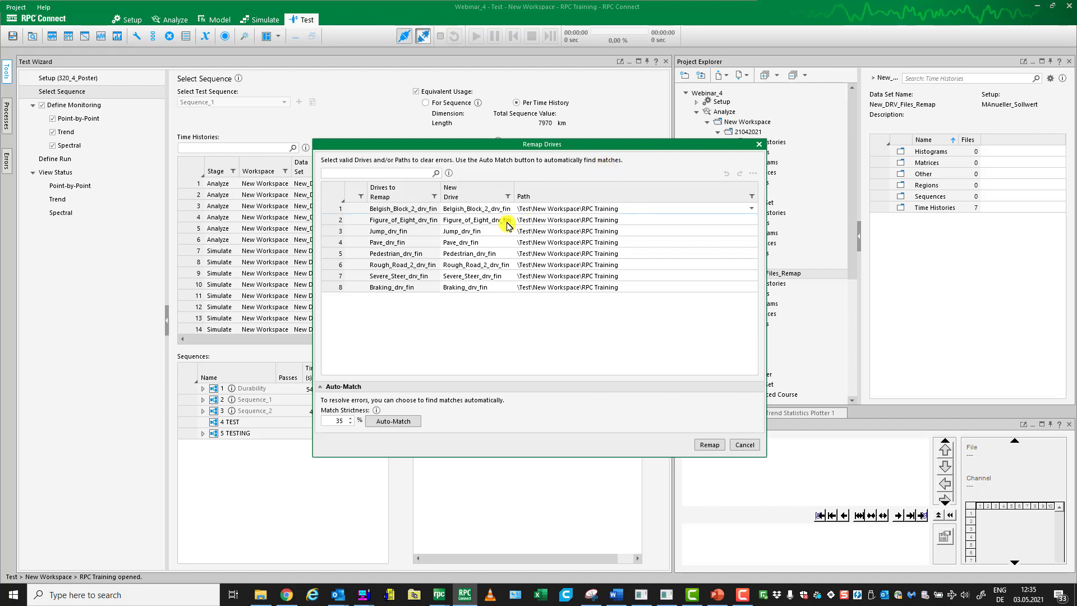
Point Belgish_Block_2_drv_fin's path to the New_DRV_Files_Remap data set
left_click(648, 209)
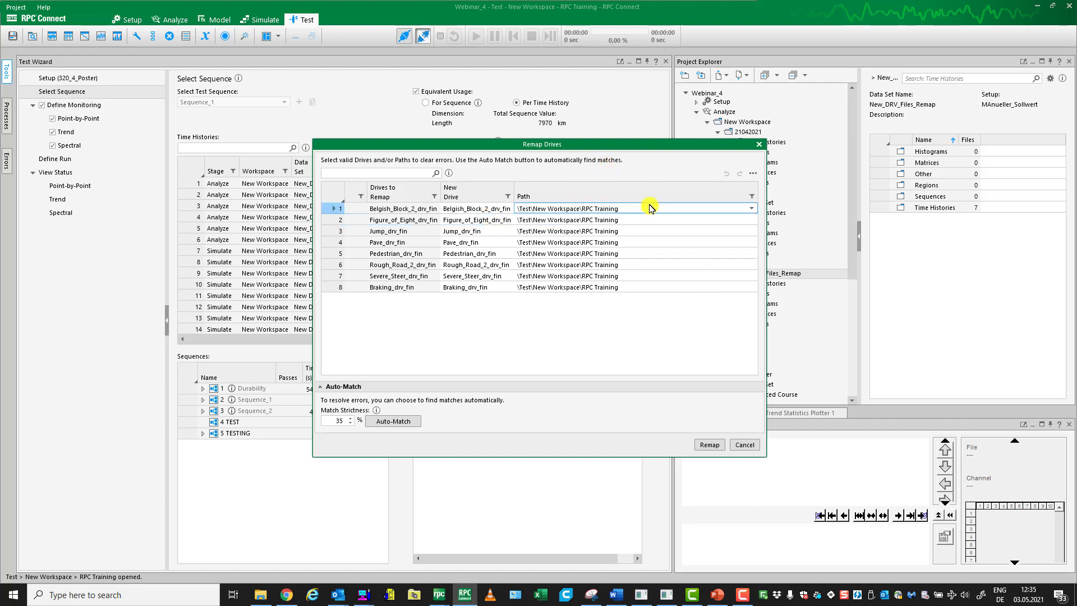
left_click(753, 174)
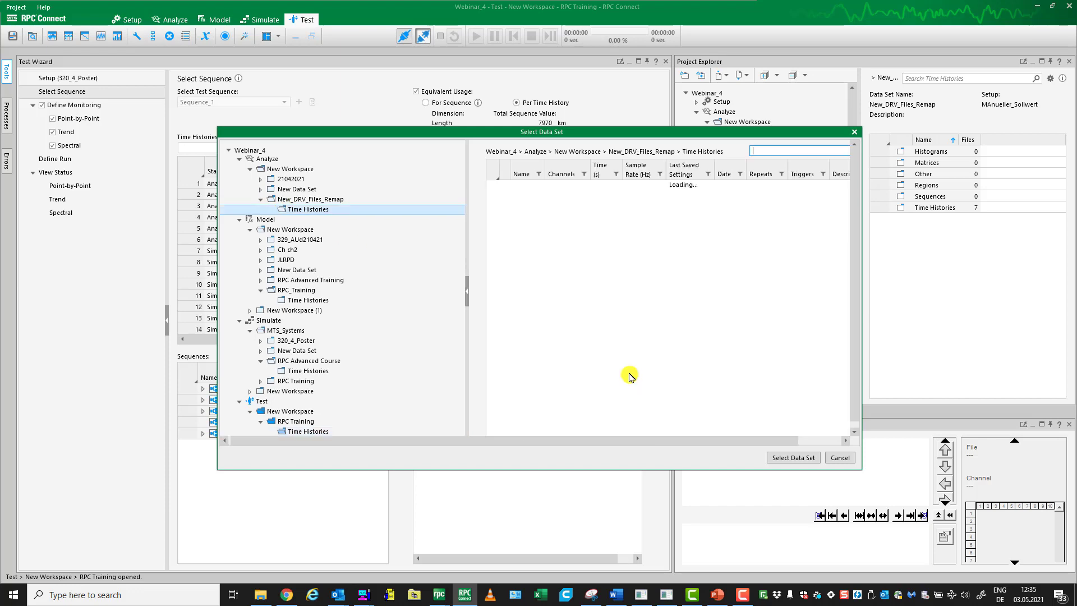
left_click(784, 458)
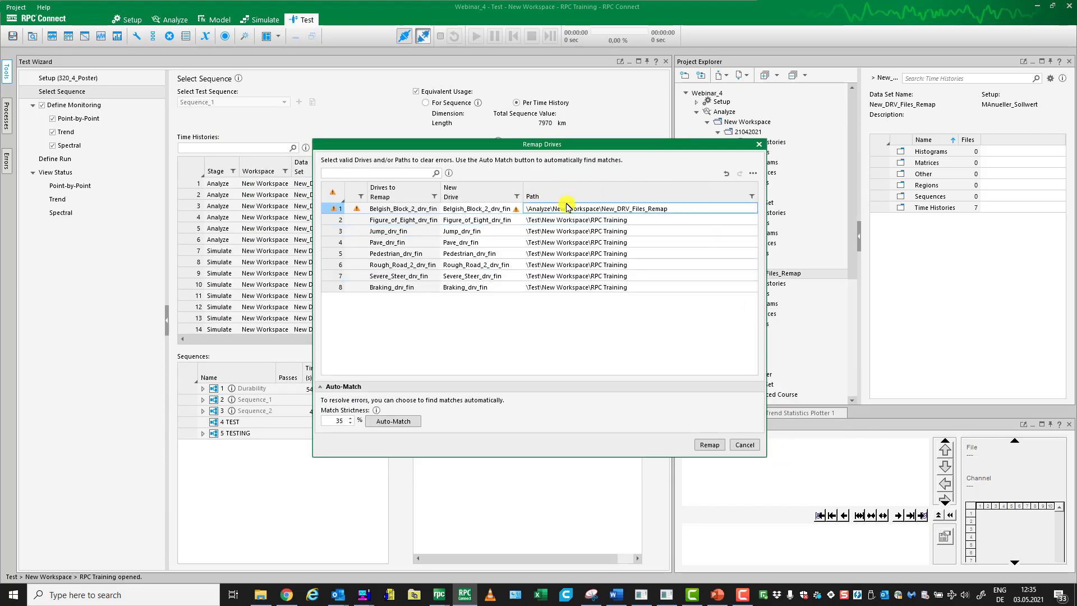
Copy the first path to all eight drives and Auto-Match each to its _4 file
right_click(585, 211)
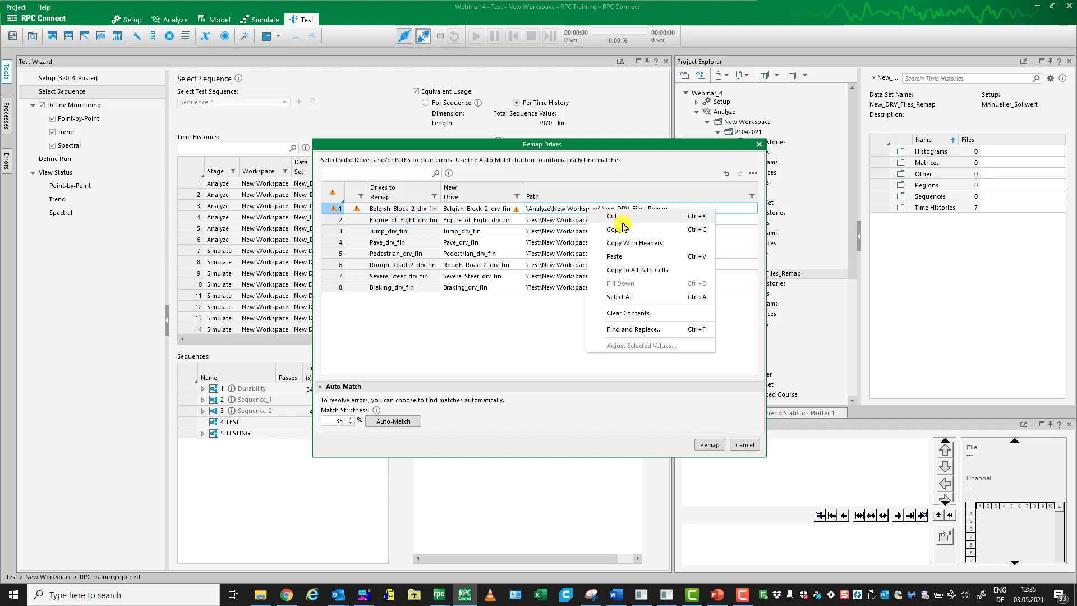
left_click(658, 274)
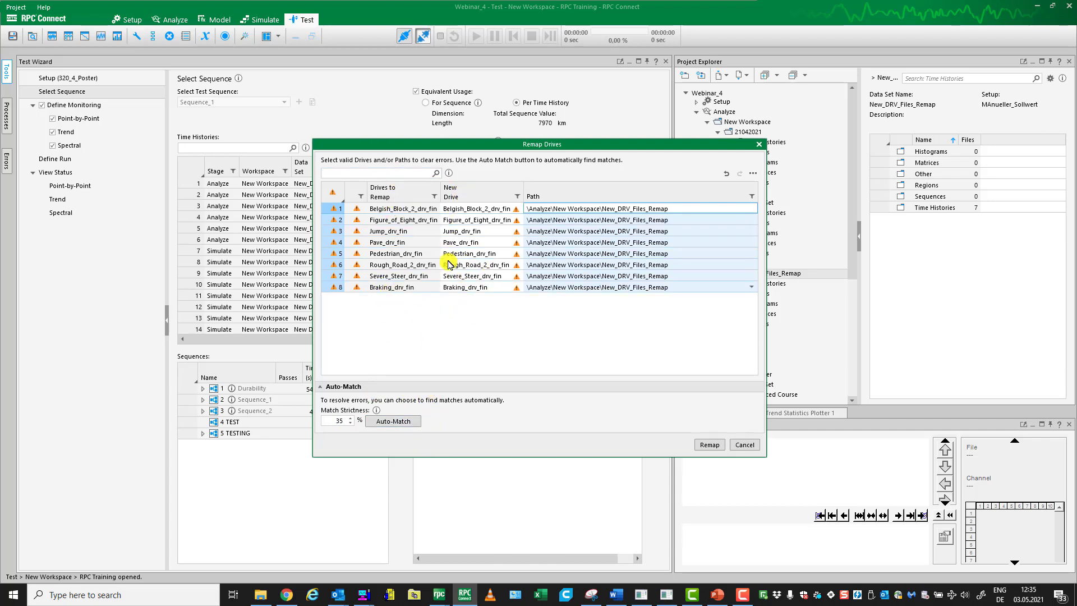
left_click(411, 421)
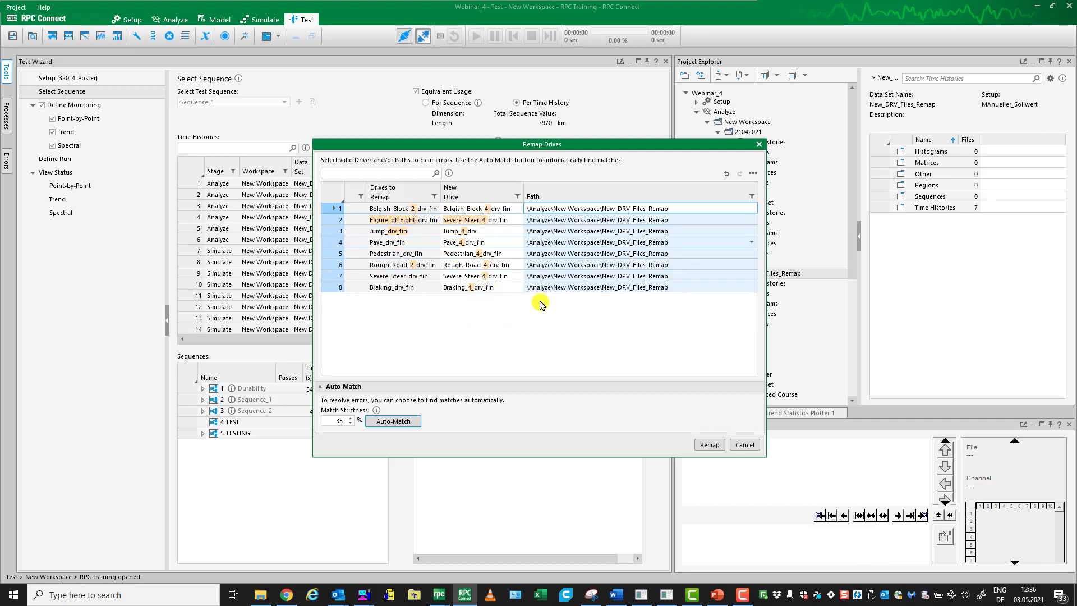
Apply the remap so Sequence_1 uses _4 drive files, then present the 'Thank you' slide
left_click(711, 445)
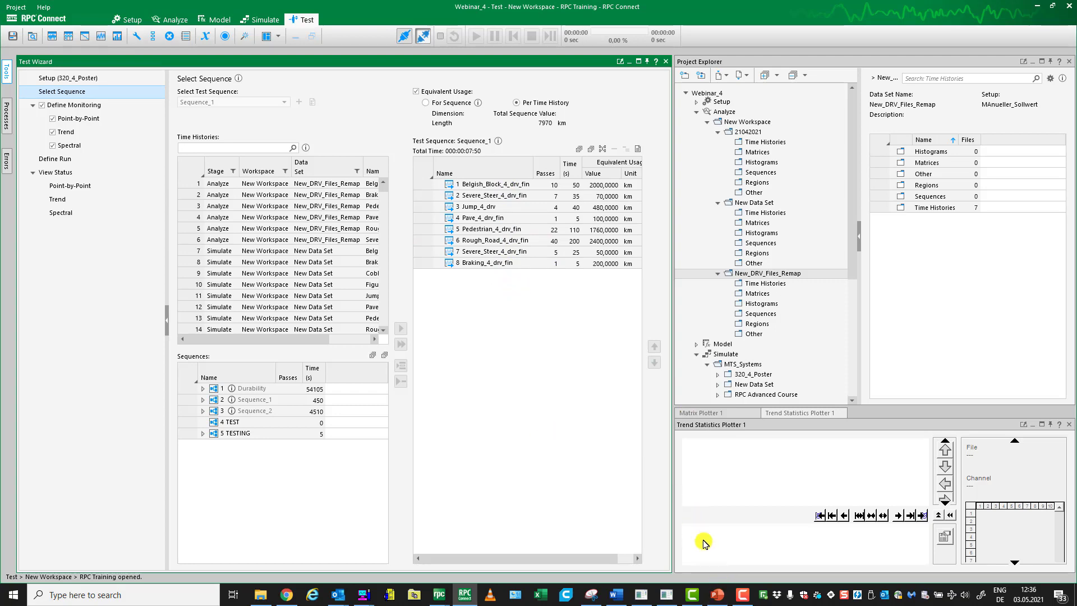
left_click(718, 595)
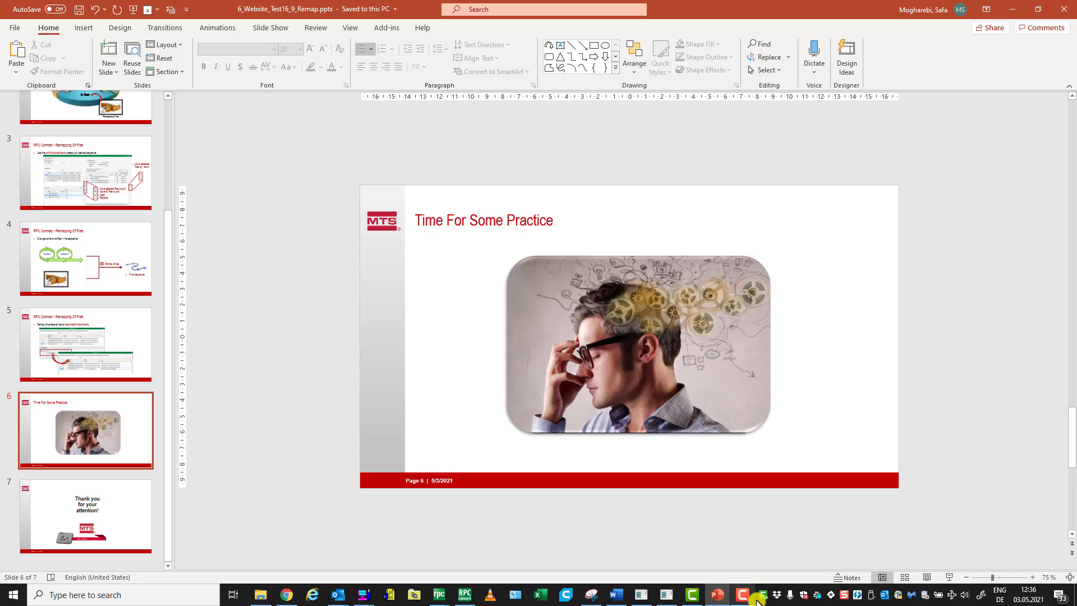
left_click(950, 577)
left_click(864, 429)
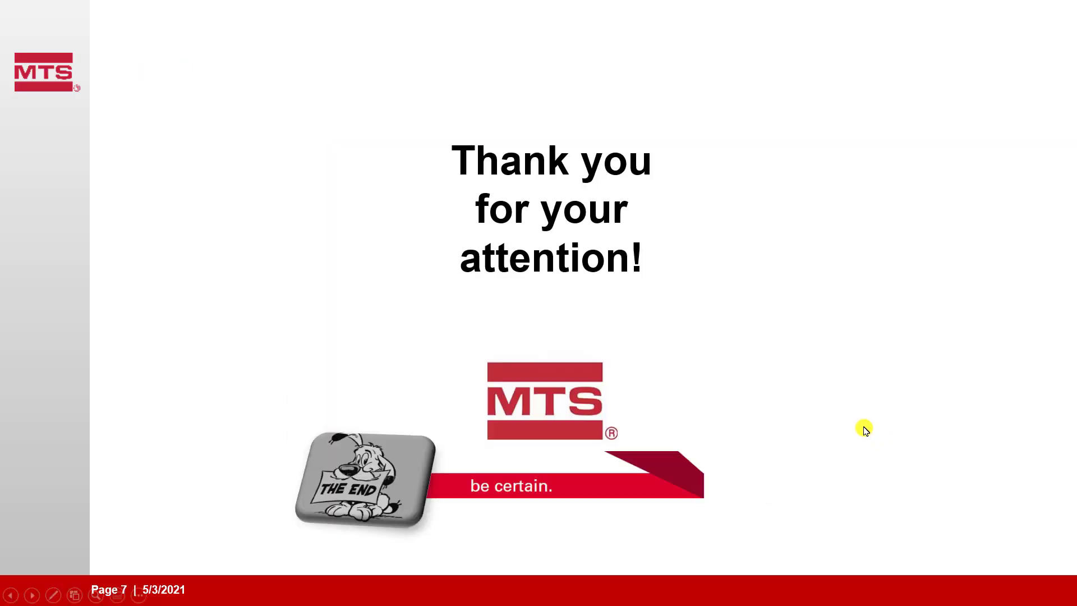
key("Escape")
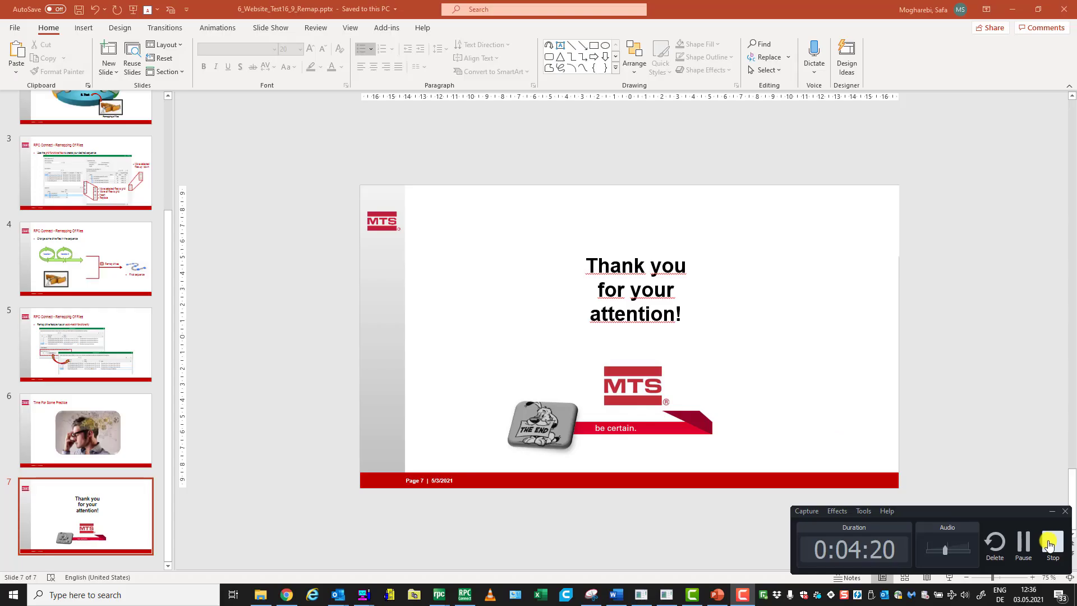